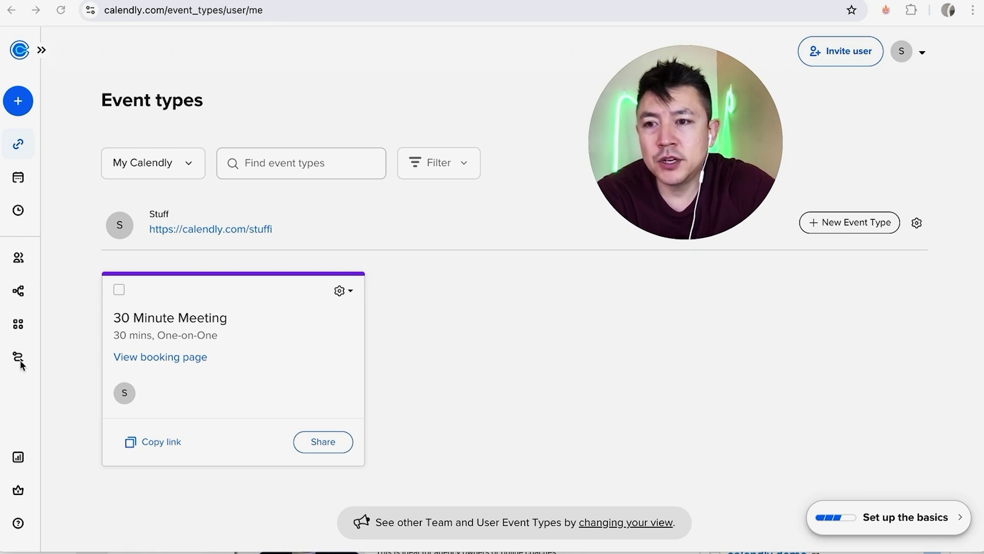
# From Workflows, start a new workflow and browse the ready-made template cards
pyautogui.click(20, 291)
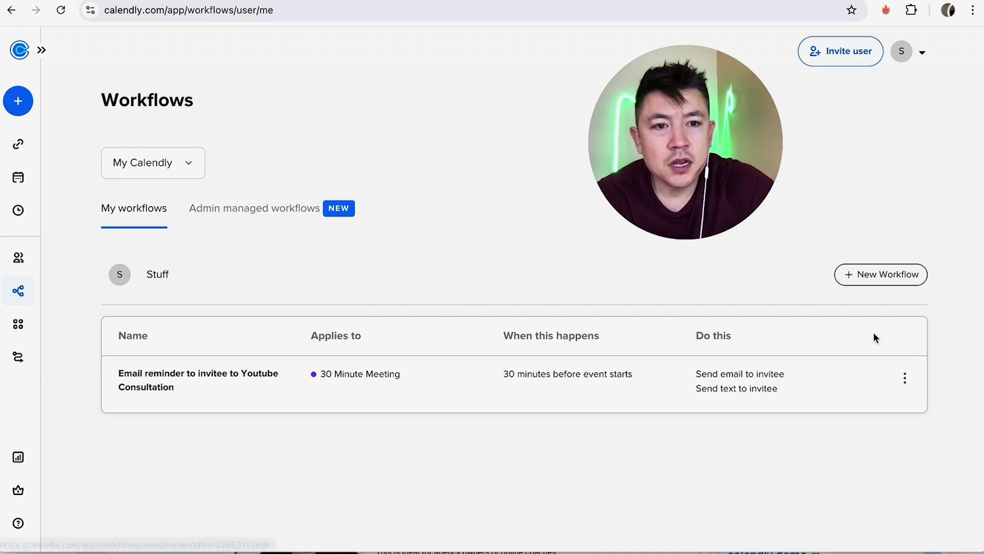
pyautogui.click(871, 280)
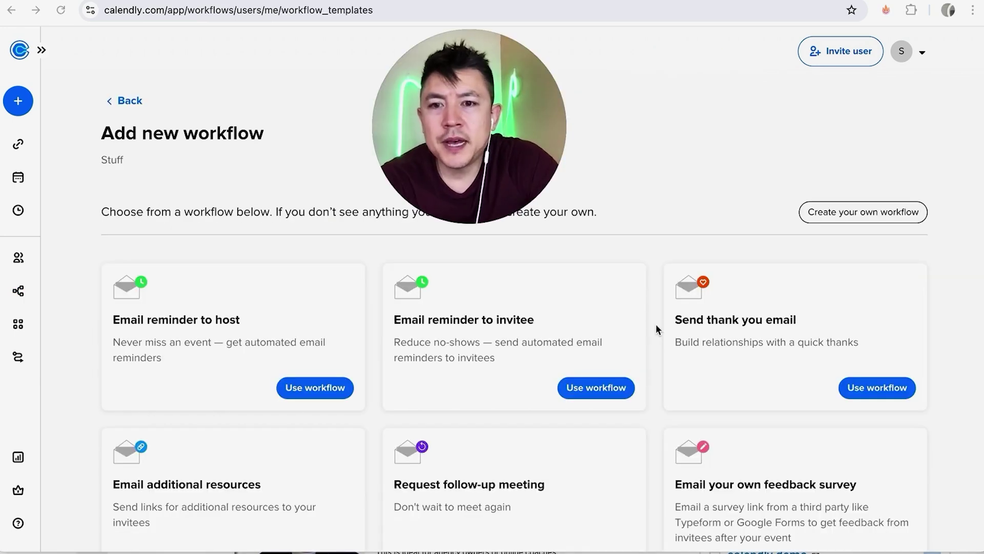
pyautogui.scroll(-1, 656, 328)
pyautogui.scroll(2, 656, 328)
pyautogui.scroll(-1, 656, 324)
pyautogui.scroll(1, 656, 324)
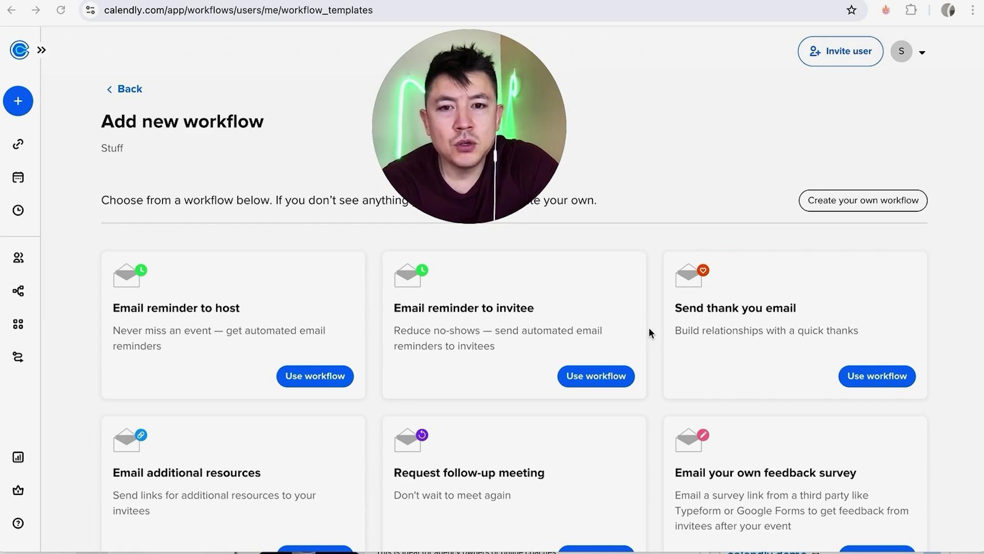
pyautogui.scroll(-1, 649, 285)
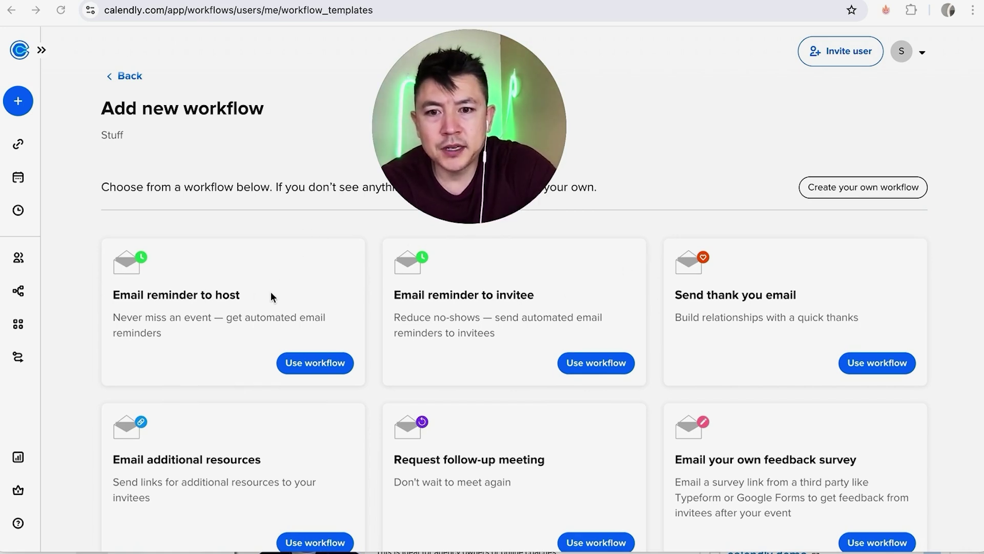
pyautogui.scroll(1, 265, 292)
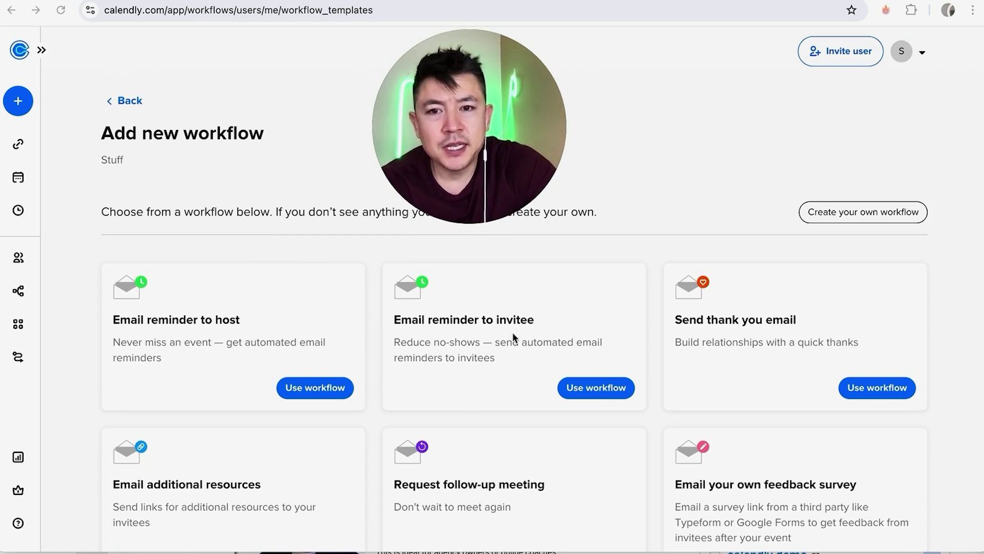
pyautogui.scroll(-2, 475, 397)
pyautogui.scroll(-5, 470, 405)
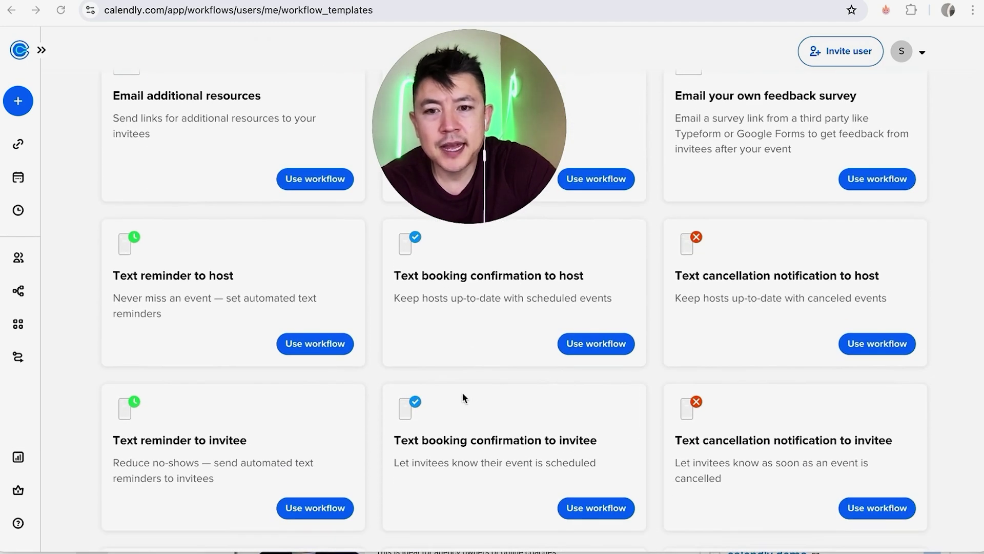
pyautogui.scroll(-2, 463, 397)
pyautogui.scroll(-1, 462, 393)
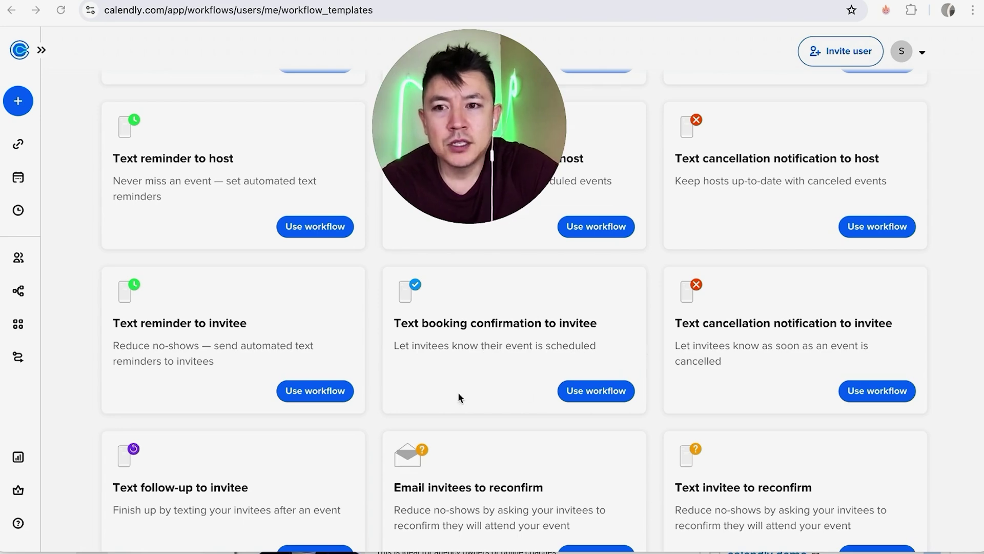
pyautogui.scroll(8, 659, 385)
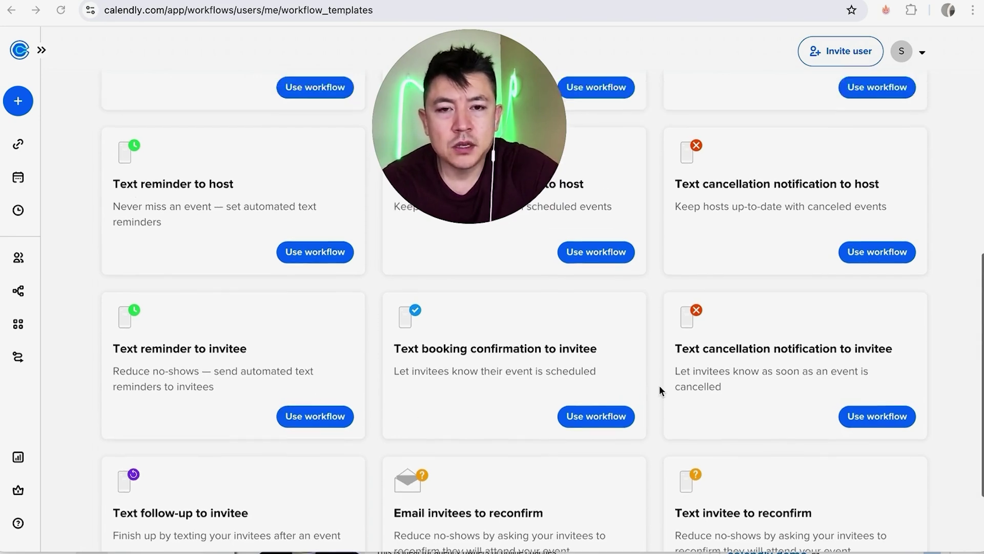
pyautogui.scroll(3, 659, 385)
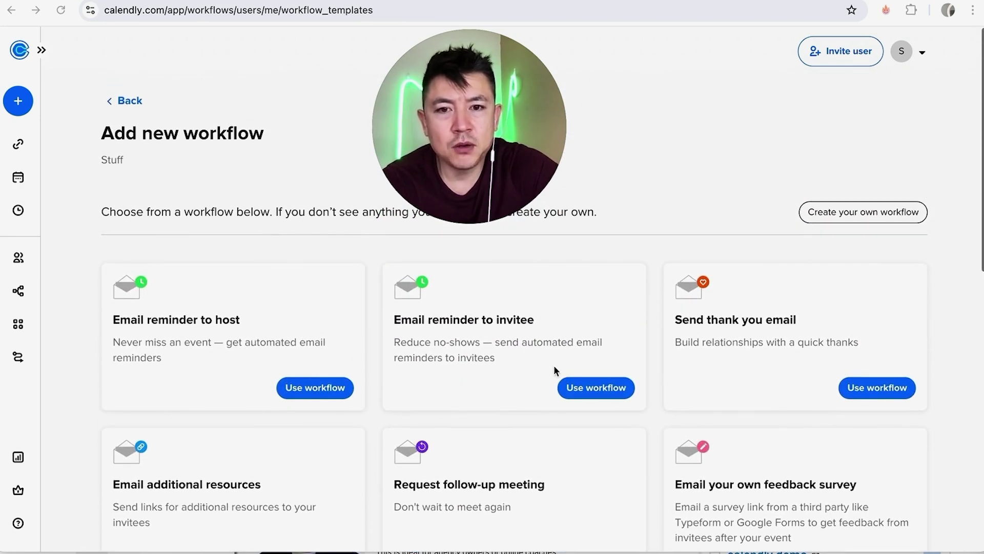
# Use the Email reminder to invitee template and rename it 'REMIND FOR MY FORGETFUL CLIENTS'
pyautogui.click(599, 386)
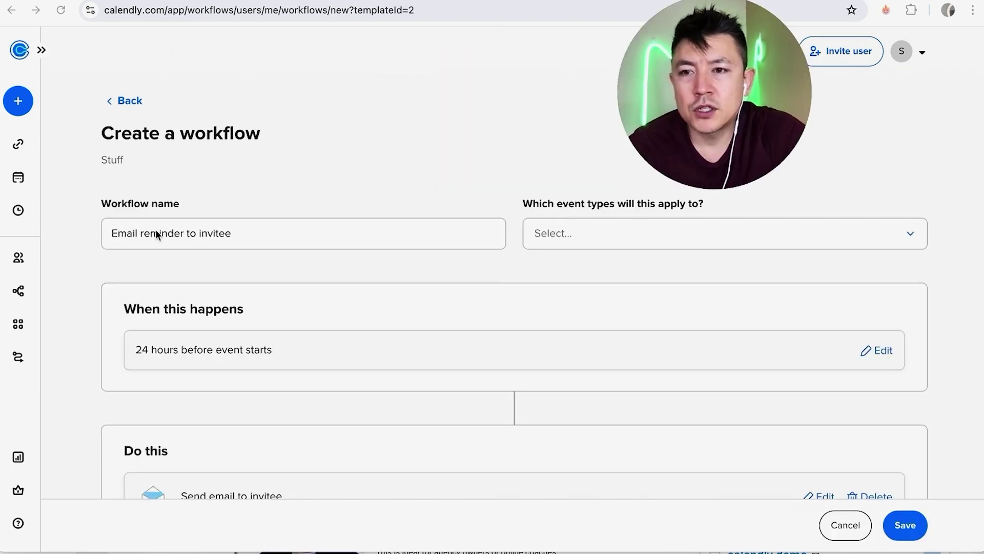
pyautogui.tripleClick(241, 235)
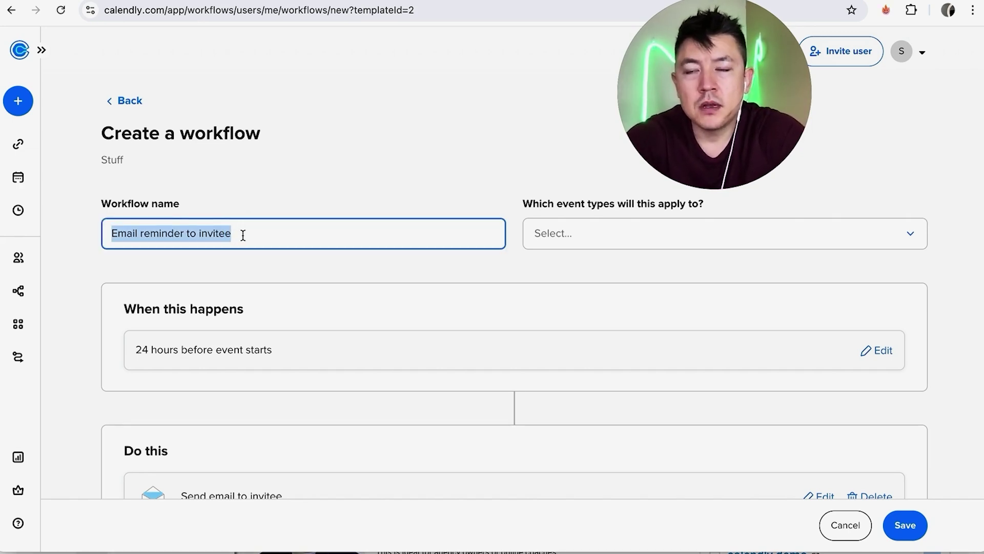
pyautogui.press('capslock')
pyautogui.write('REMIND FOR MY FORGETFUL')
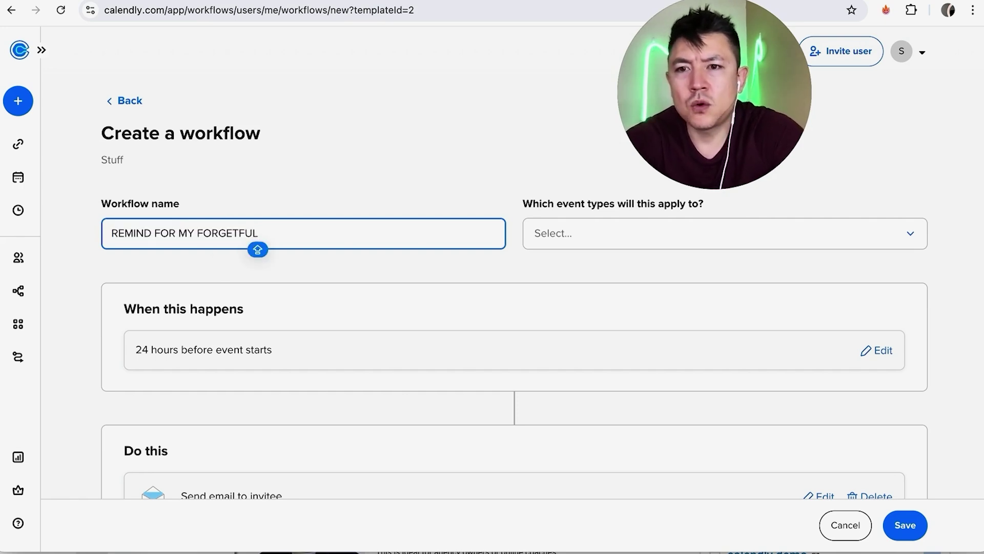
pyautogui.write(' CLIENTS')
pyautogui.click(341, 169)
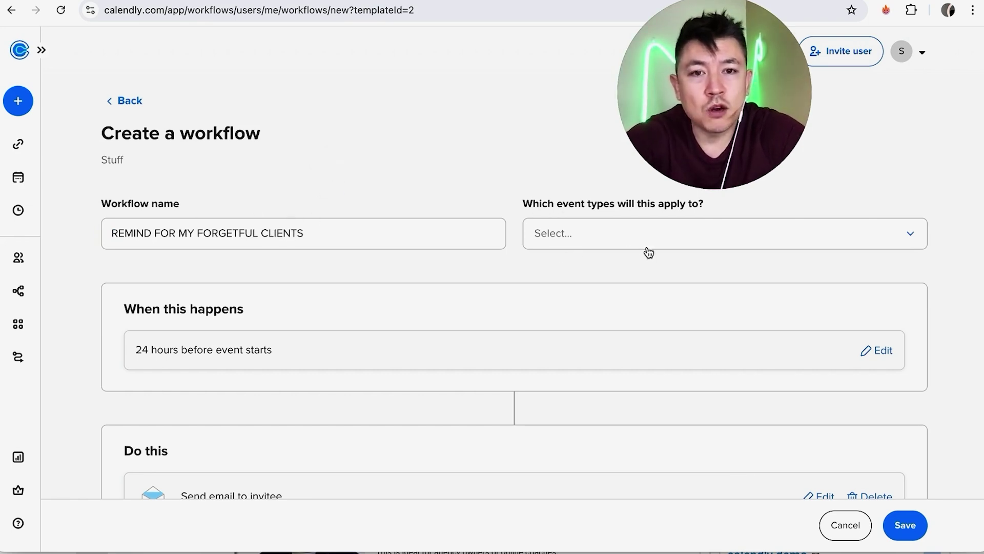
# Apply the workflow to the 30 Minute Meeting event type
pyautogui.click(797, 241)
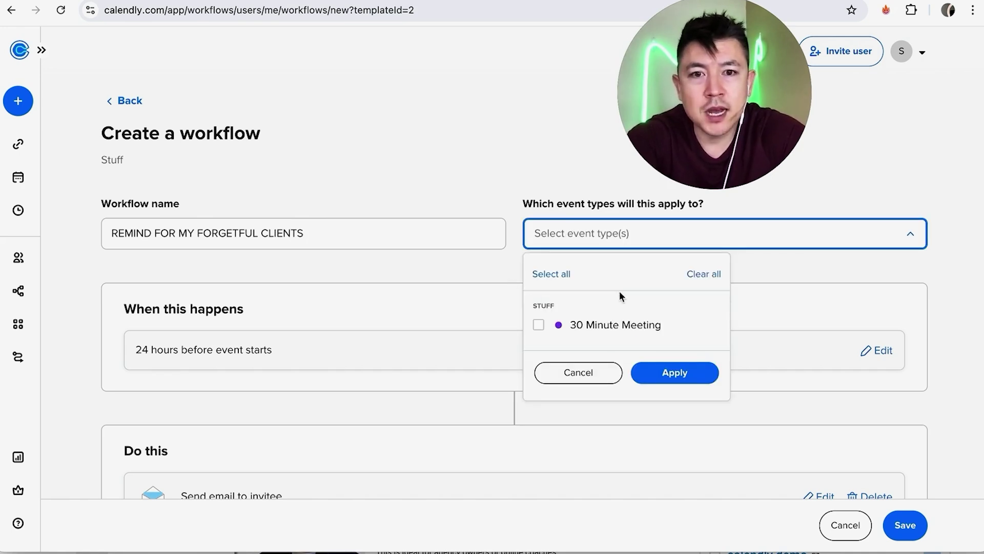
pyautogui.click(538, 325)
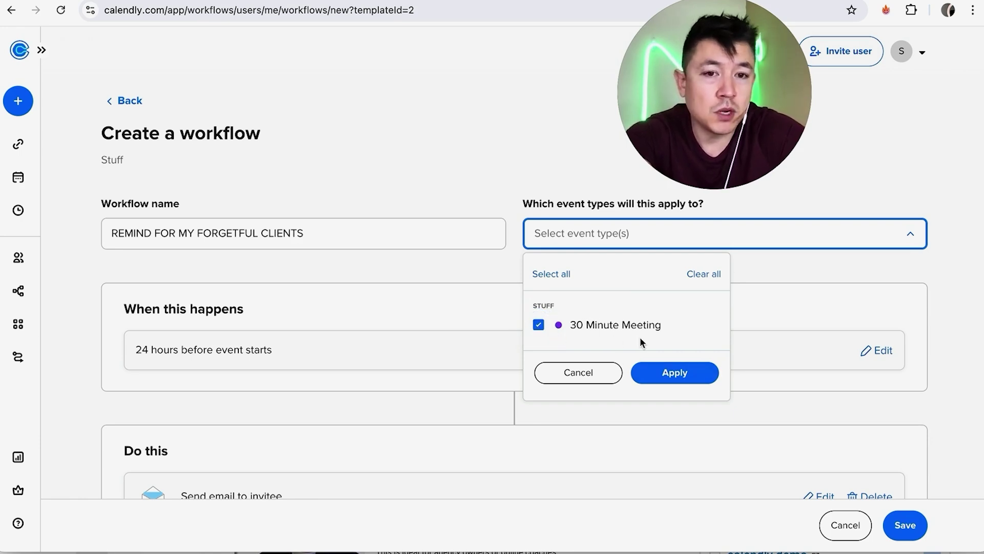
pyautogui.click(666, 375)
pyautogui.scroll(-1, 480, 307)
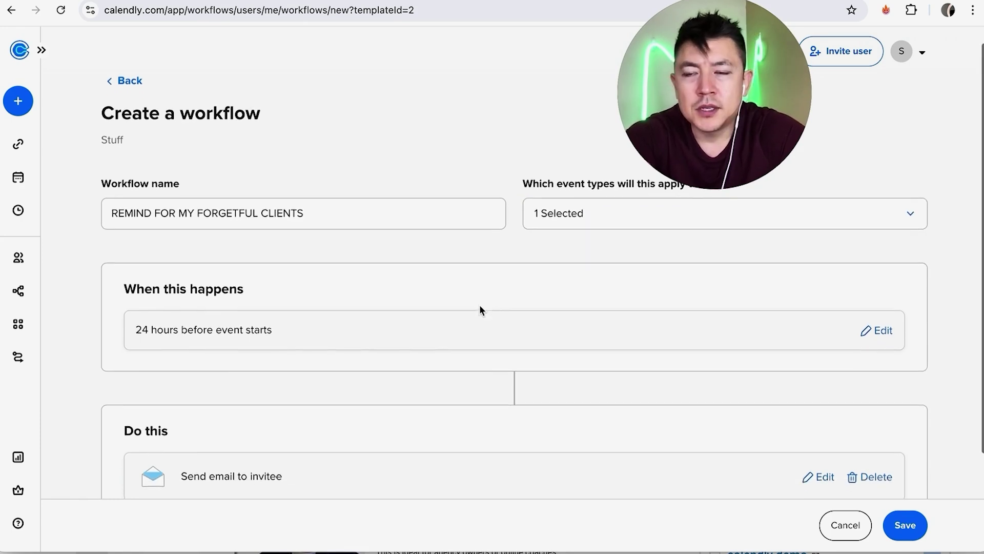
pyautogui.scroll(-1, 496, 282)
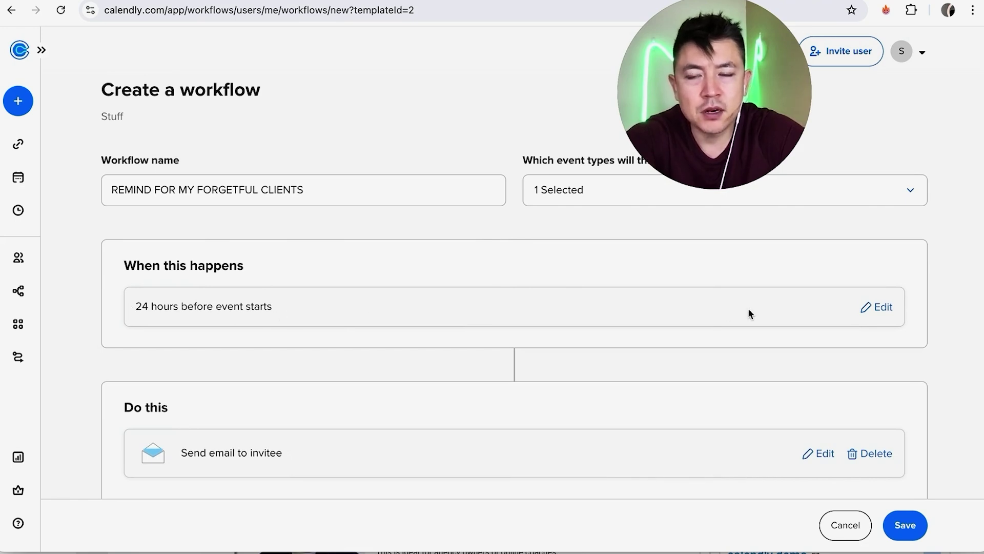
# Set the trigger to 1 hour before event starts, replacing the 24-hour lead time
pyautogui.click(878, 308)
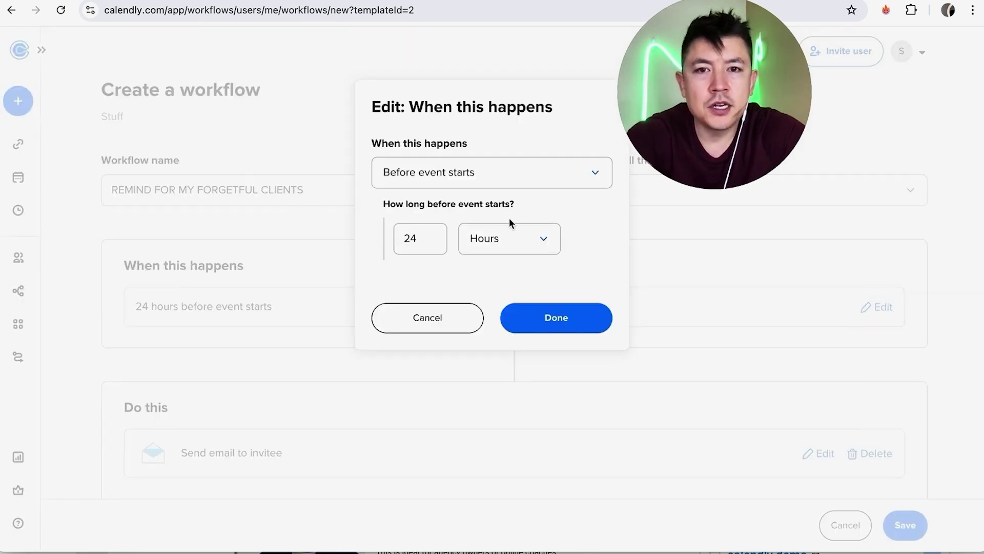
pyautogui.click(445, 183)
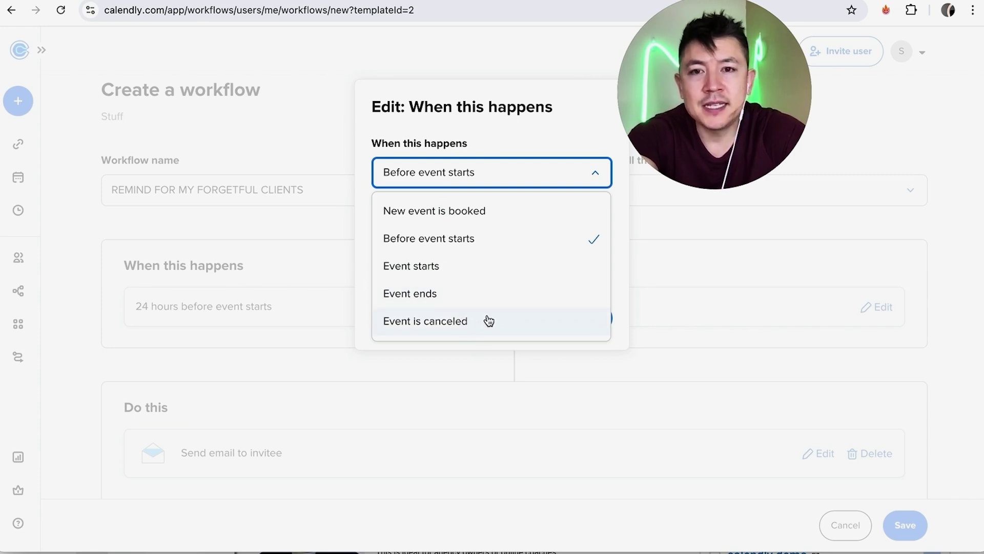
pyautogui.click(461, 245)
pyautogui.click(428, 238)
pyautogui.press('BackSpace')
pyautogui.press('BackSpace')
pyautogui.write('12')
pyautogui.press('BackSpace')
pyautogui.click(543, 241)
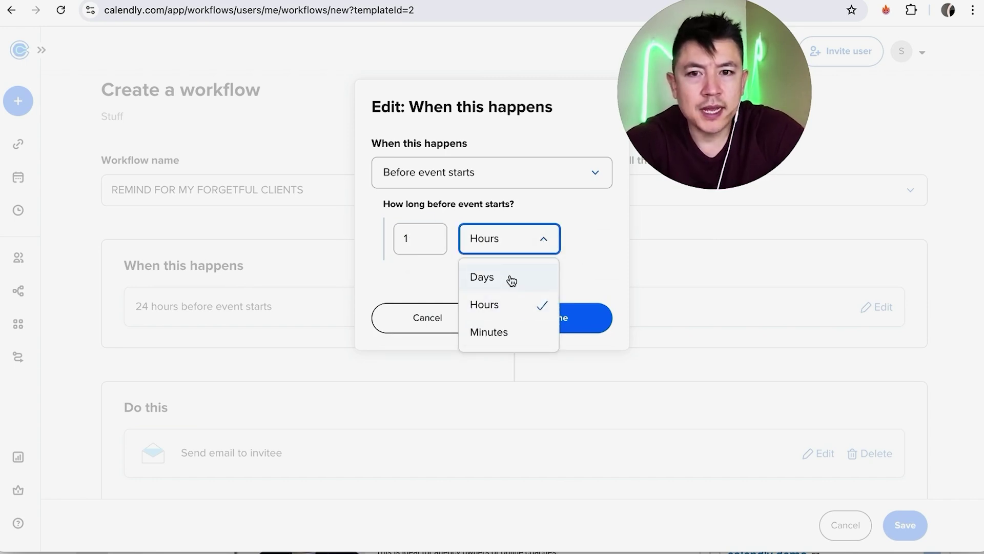
pyautogui.click(491, 332)
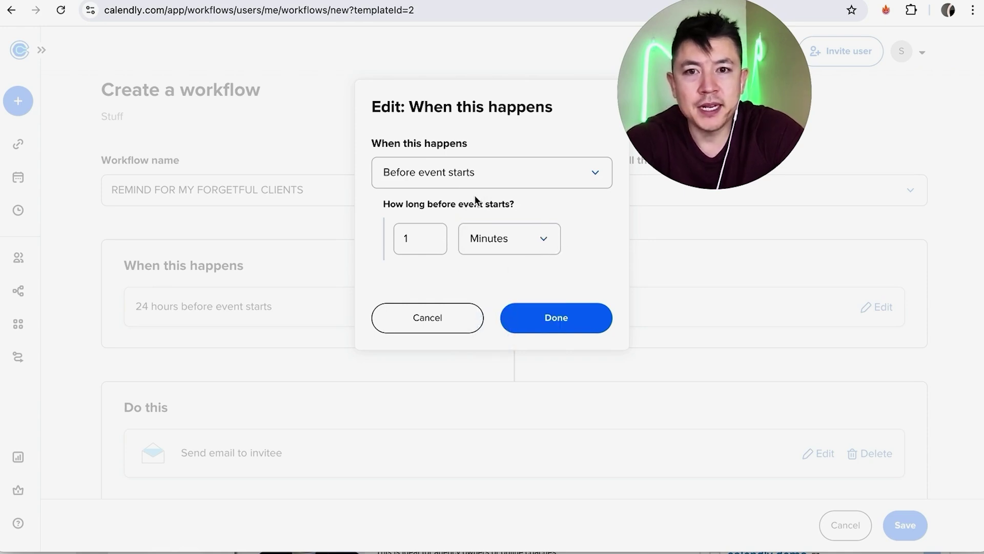
pyautogui.click(543, 240)
pyautogui.click(493, 304)
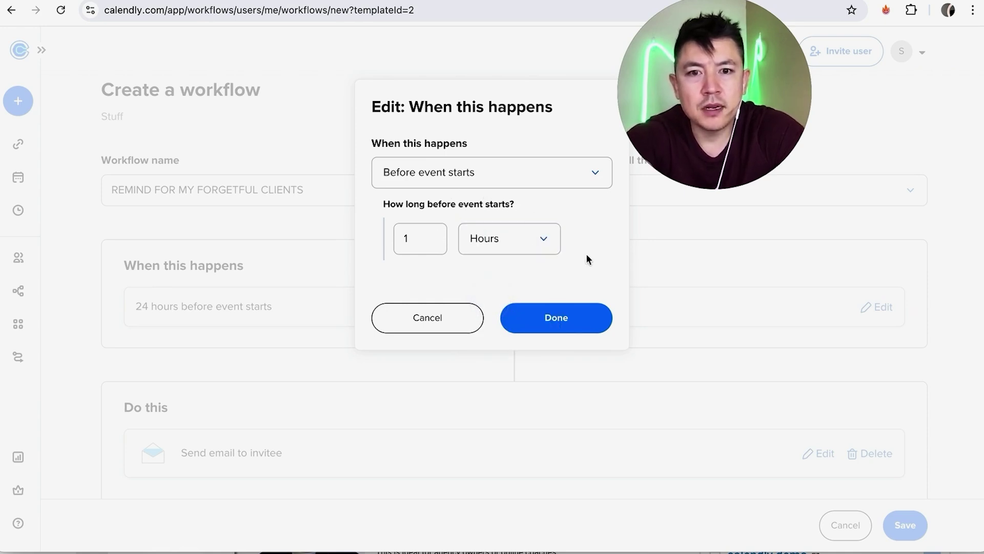
pyautogui.click(547, 318)
# Edit the Send email to invitee action, keeping Calendly's notifications address as sender
pyautogui.scroll(-1, 536, 363)
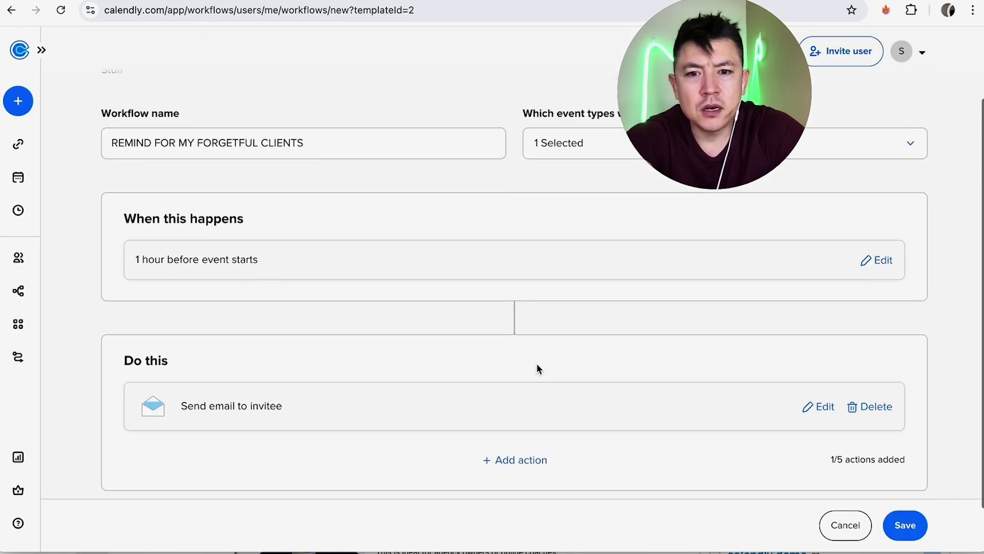
pyautogui.scroll(-1, 537, 363)
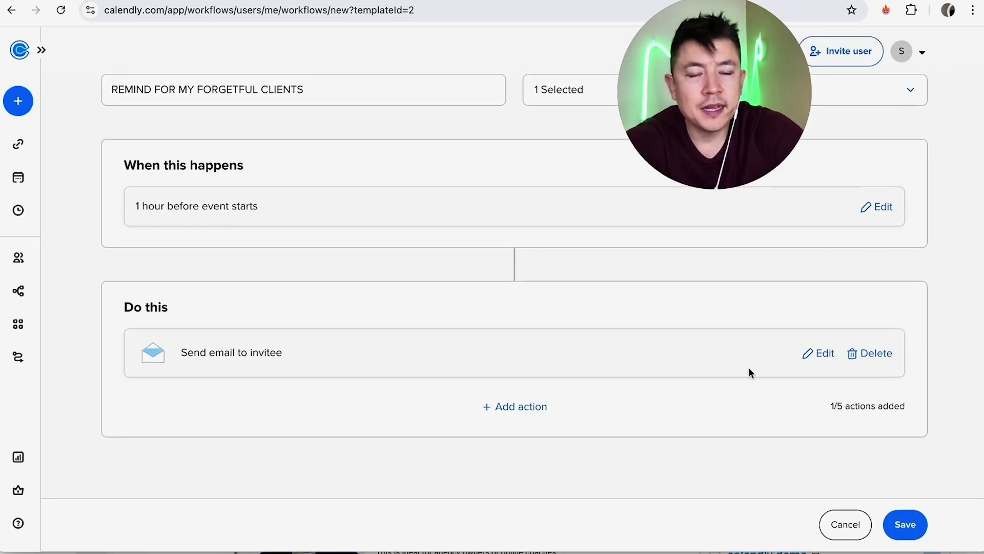
pyautogui.click(817, 359)
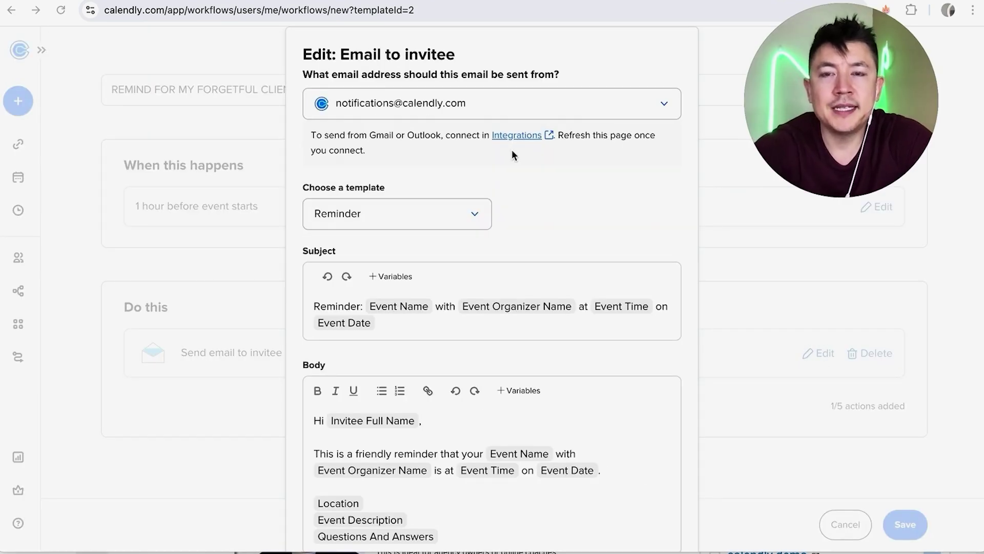
pyautogui.click(663, 105)
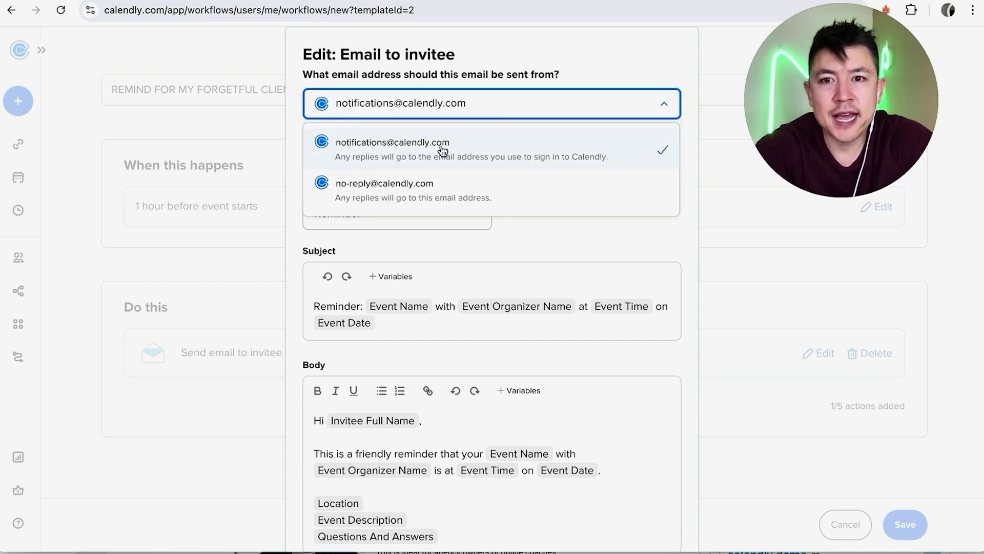
pyautogui.click(499, 147)
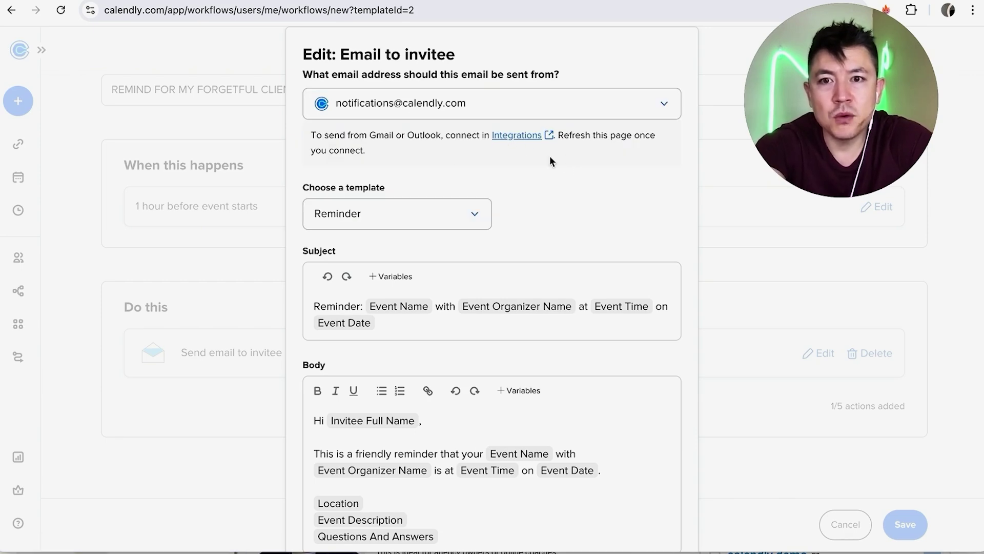
# Preview the Feedback survey email template, then switch back to the Reminder template
pyautogui.scroll(-3, 556, 159)
pyautogui.scroll(1, 555, 158)
pyautogui.scroll(-1, 555, 159)
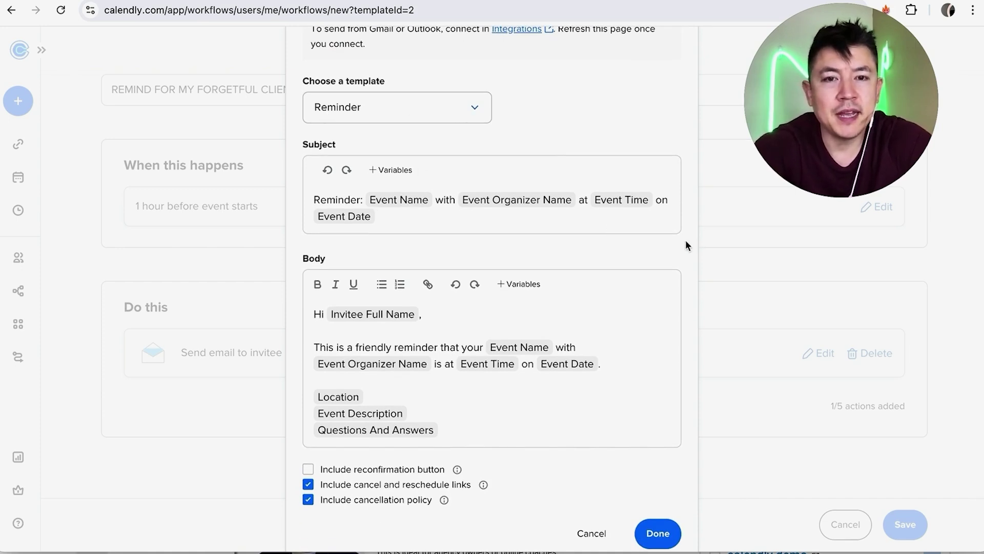
pyautogui.click(433, 114)
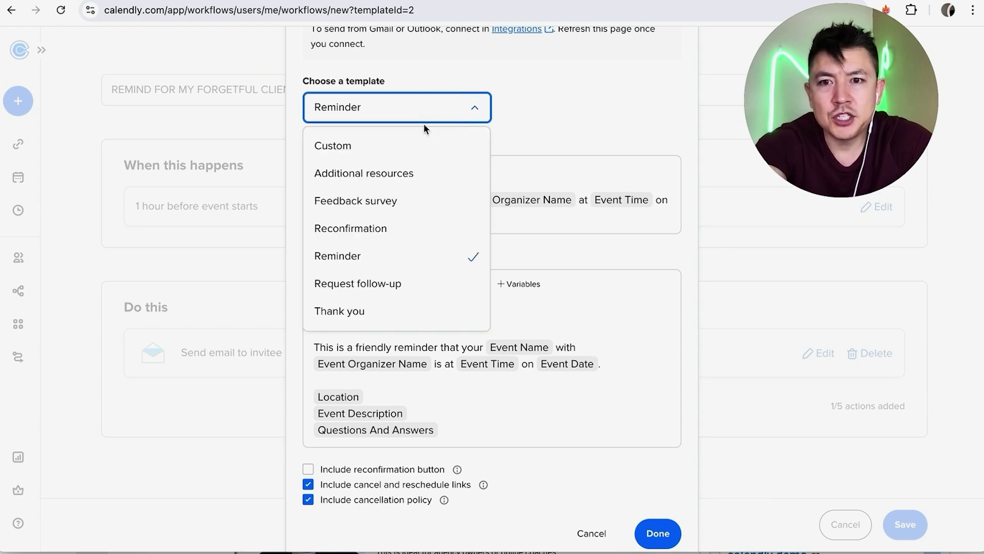
pyautogui.click(378, 204)
pyautogui.scroll(-1, 539, 223)
pyautogui.scroll(3, 539, 224)
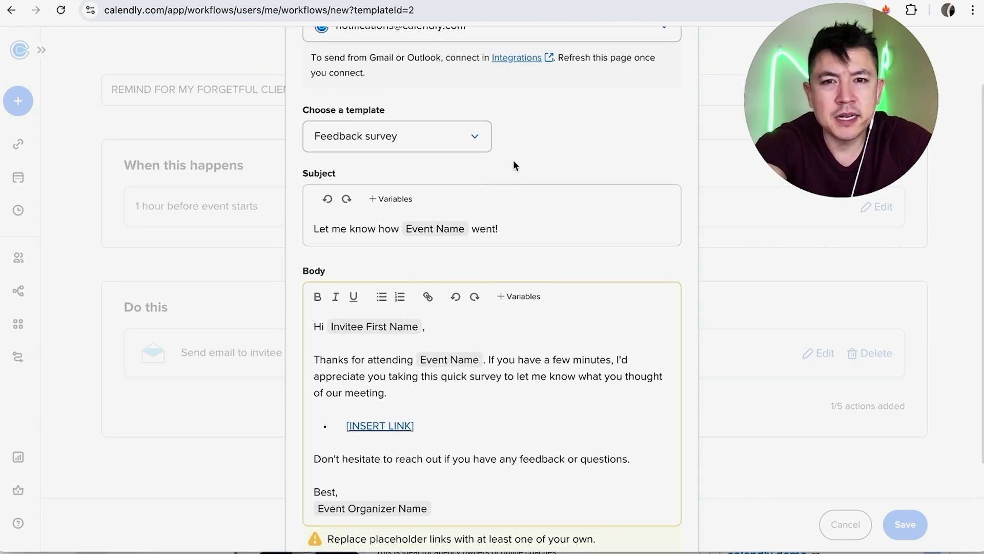
pyautogui.click(457, 142)
pyautogui.click(356, 279)
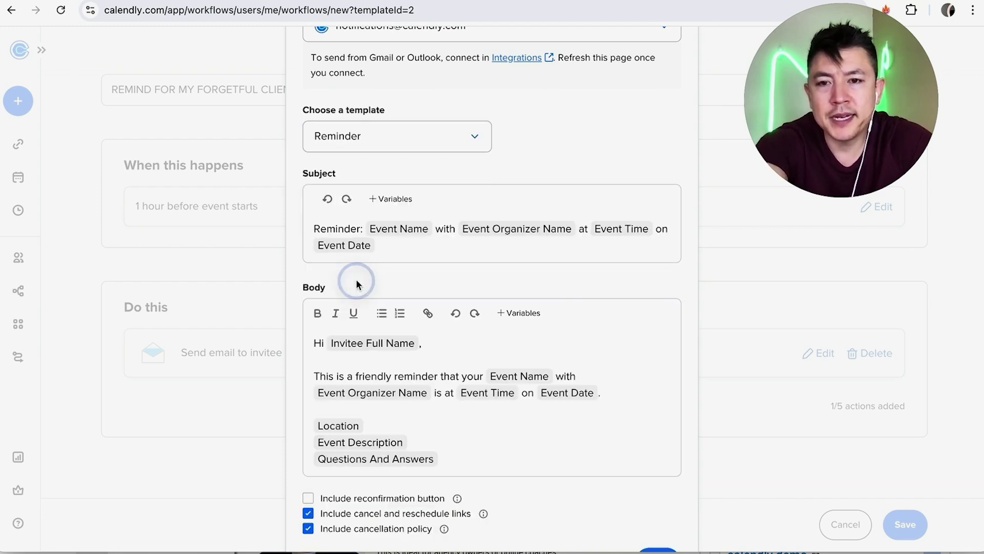
pyautogui.scroll(-1, 393, 369)
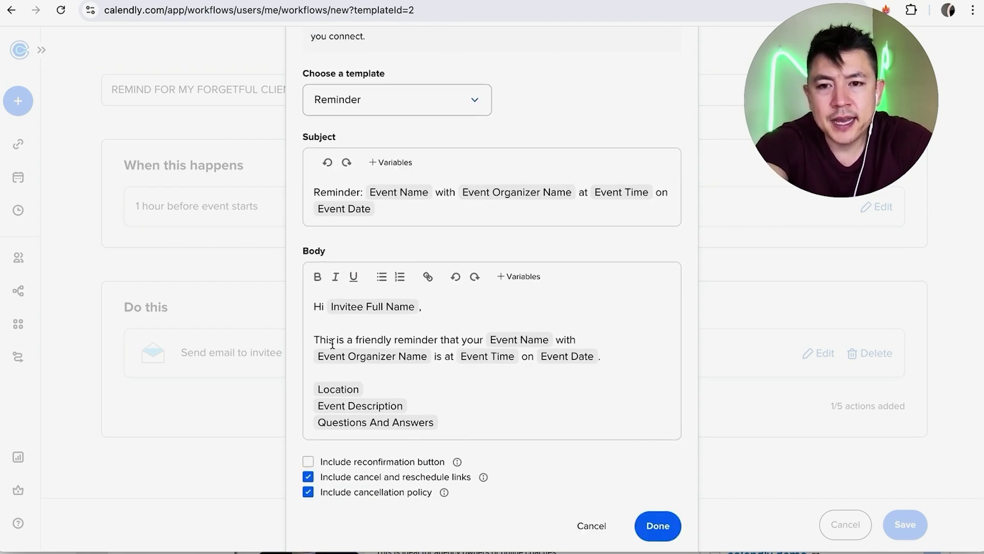
# Replace 'This is a friendly reminder that your' in the body with 'DO NOT FORGET ABOUT YOUR'
pyautogui.click(317, 340)
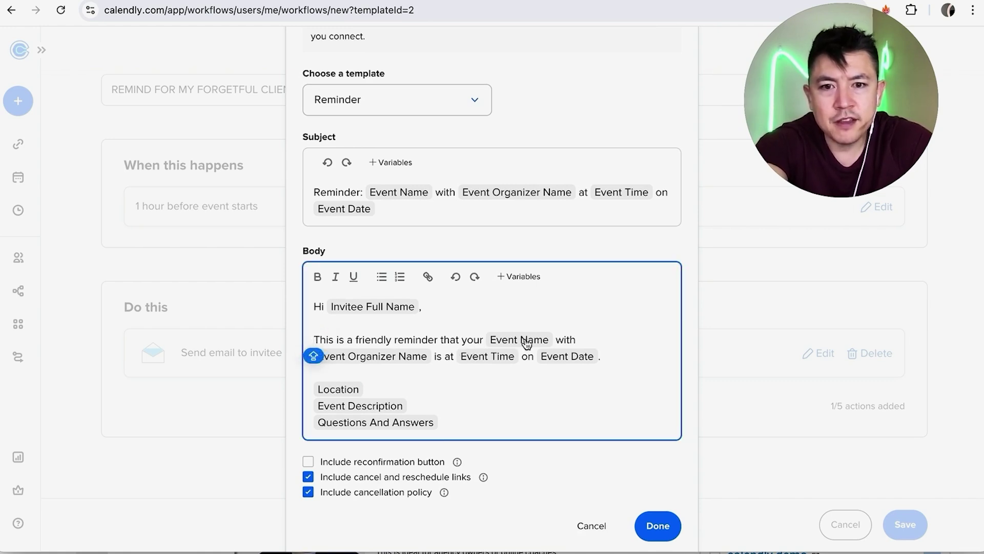
pyautogui.moveTo(483, 342); pyautogui.dragTo(315, 342)
pyautogui.write('DO NOT FORGET')
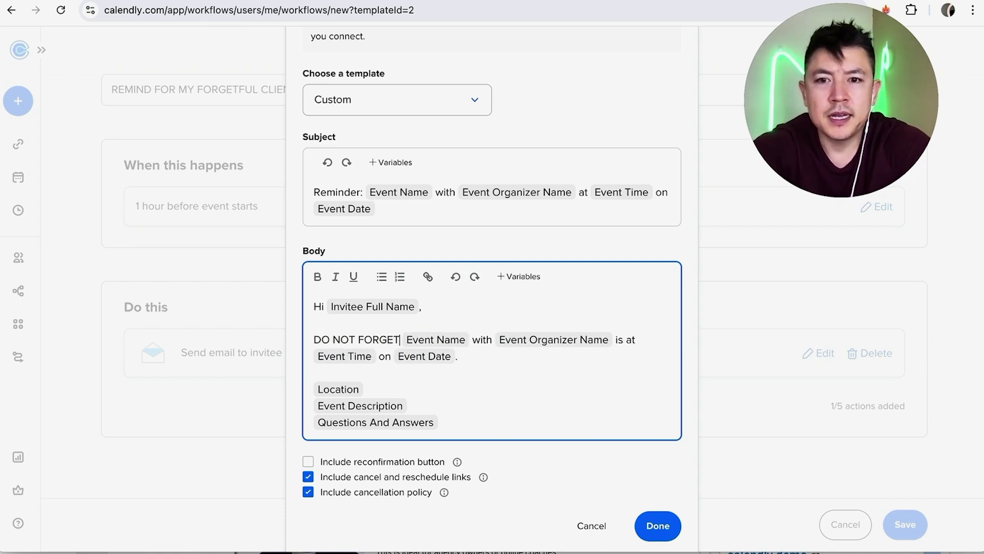
pyautogui.write(' ABOUT YOUR')
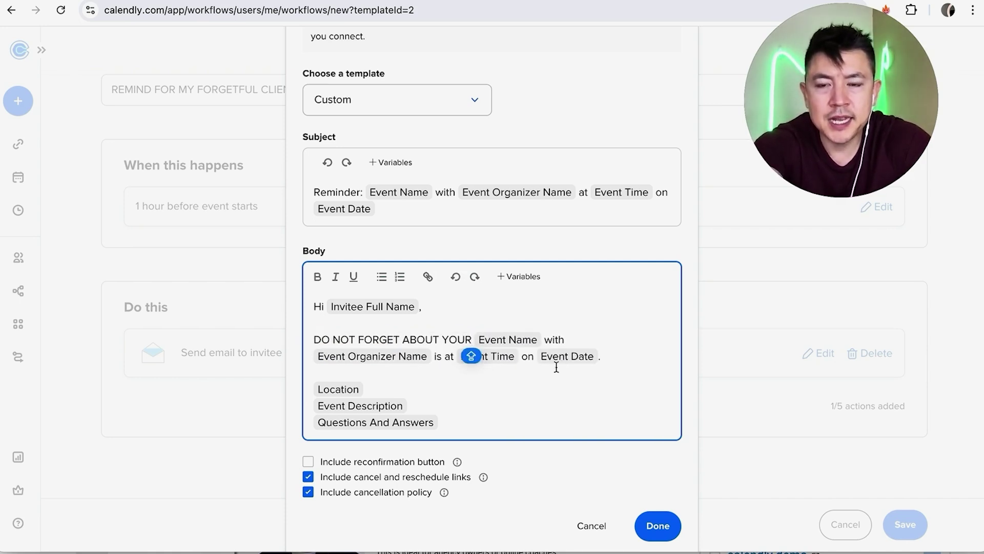
# Include only the reconfirmation button, dropping cancellation policy and cancel/reschedule links, and finish the email
pyautogui.scroll(-1, 537, 454)
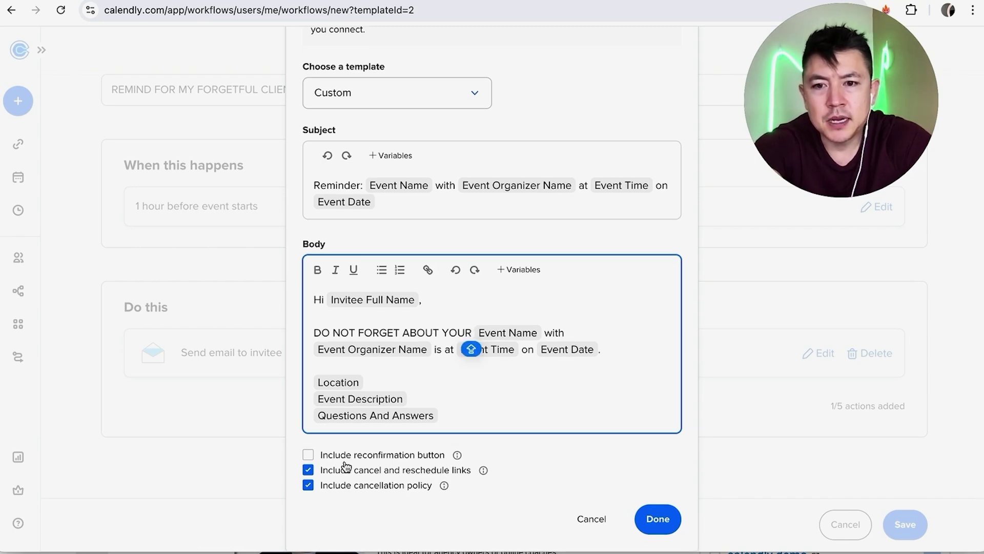
pyautogui.click(308, 455)
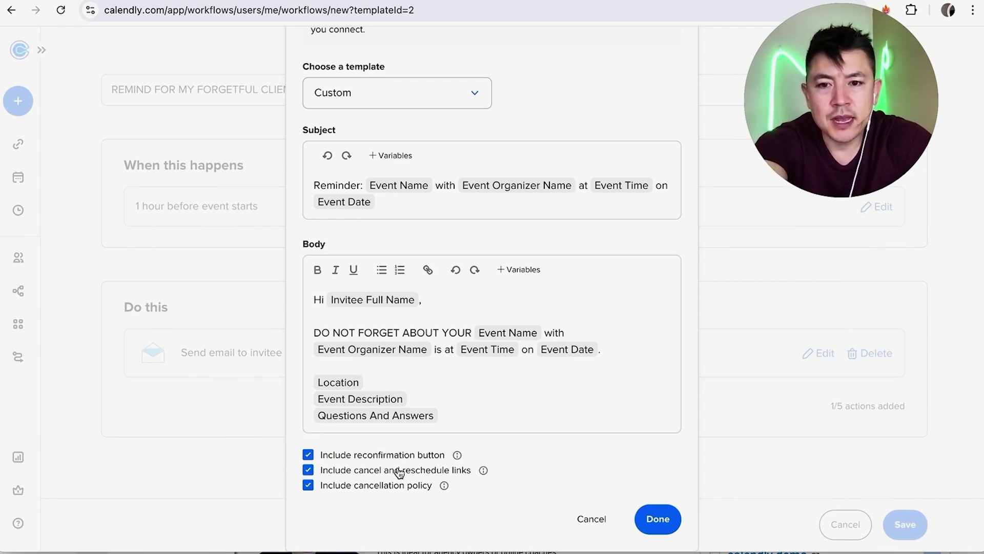
pyautogui.click(308, 486)
pyautogui.click(308, 470)
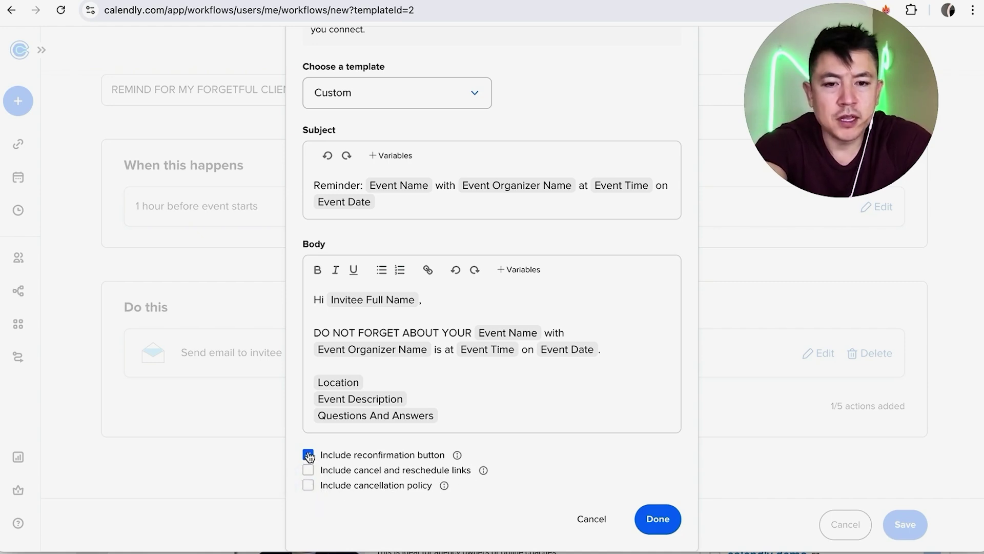
pyautogui.click(656, 519)
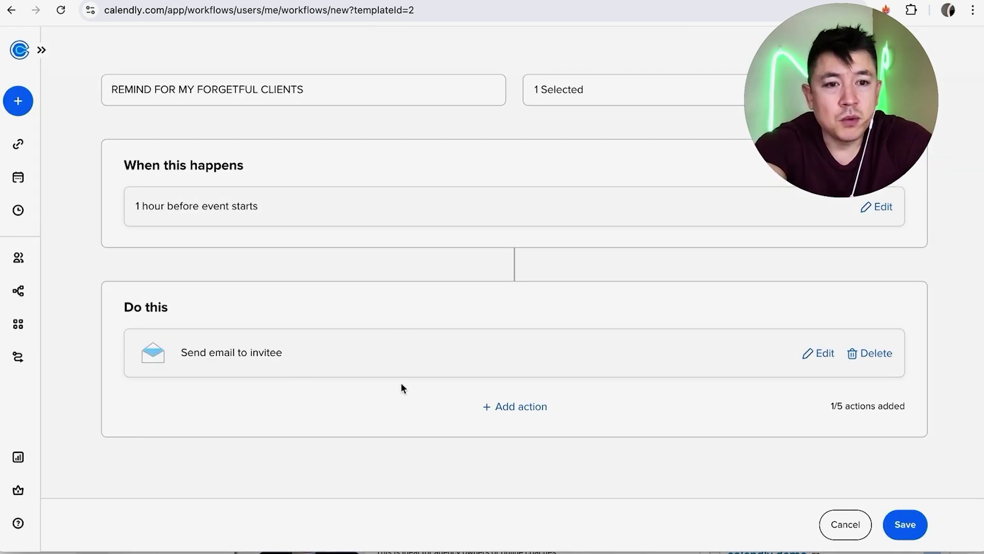
# Add a Send text to invitee action with an all-caps 'DO NOT FORGET THE MEETING' warning naming the host
pyautogui.click(511, 408)
pyautogui.click(549, 180)
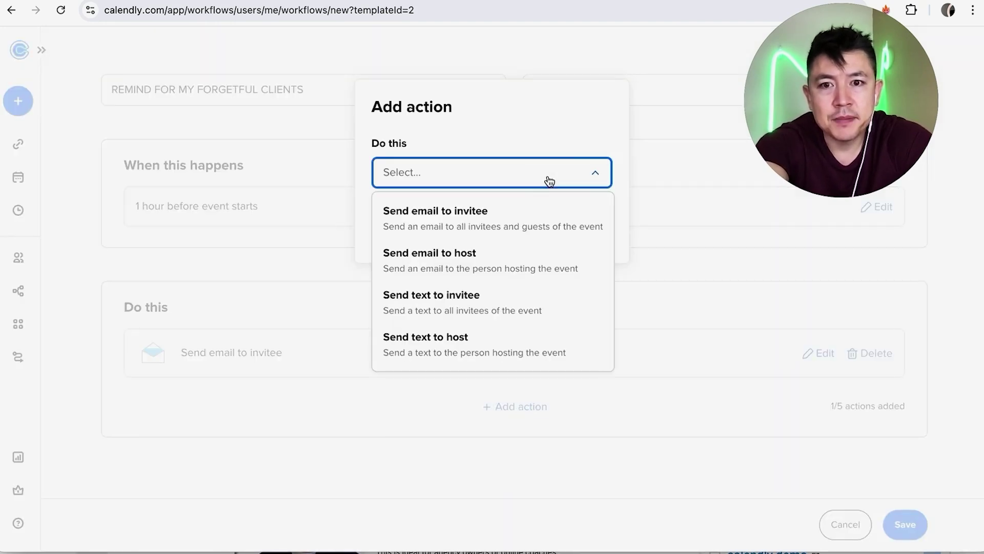
pyautogui.click(524, 288)
pyautogui.click(352, 273)
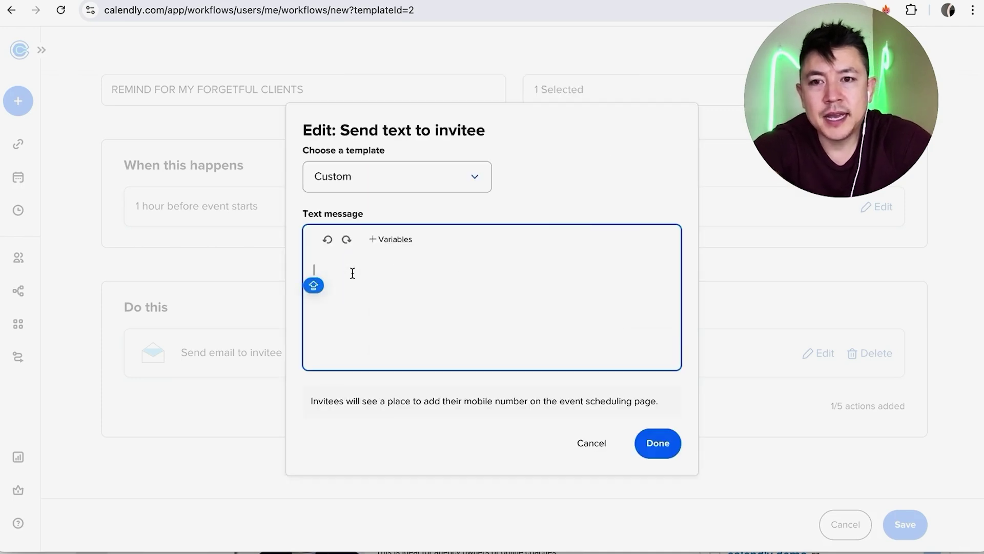
pyautogui.write('DO NOT FORGET THE MEETING WITH ANTHONY OR ELSE!!!!!!')
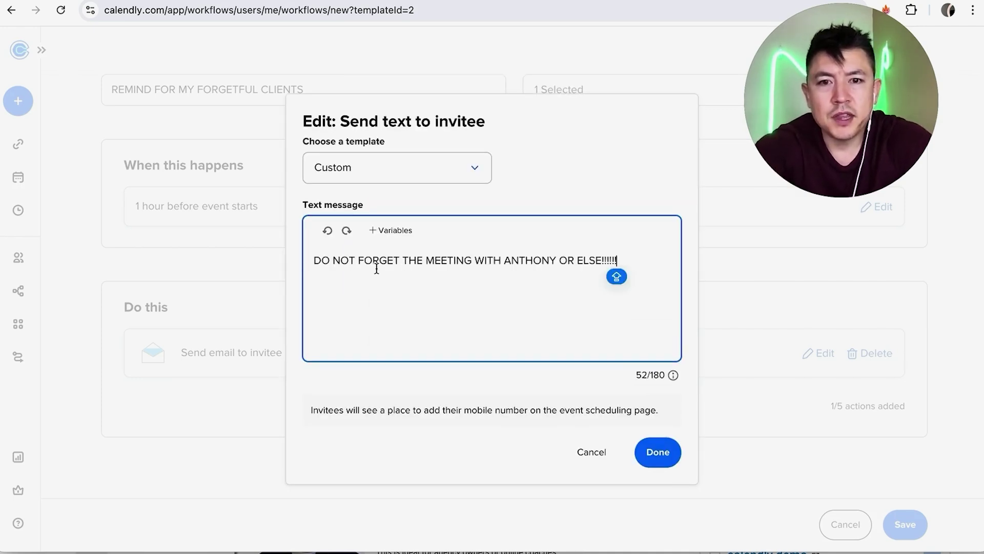
pyautogui.click(658, 452)
pyautogui.scroll(3, 549, 371)
pyautogui.scroll(3, 550, 372)
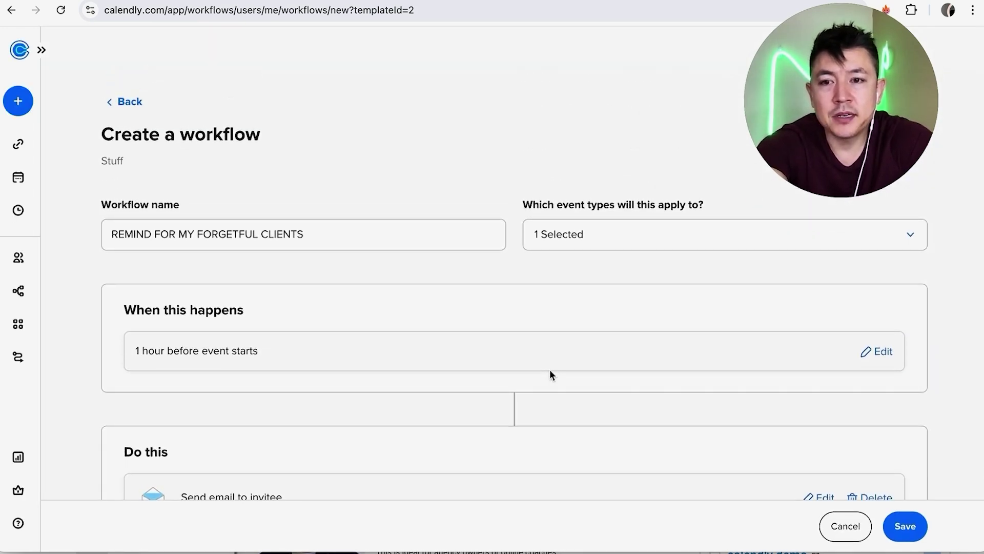
pyautogui.scroll(-5, 550, 371)
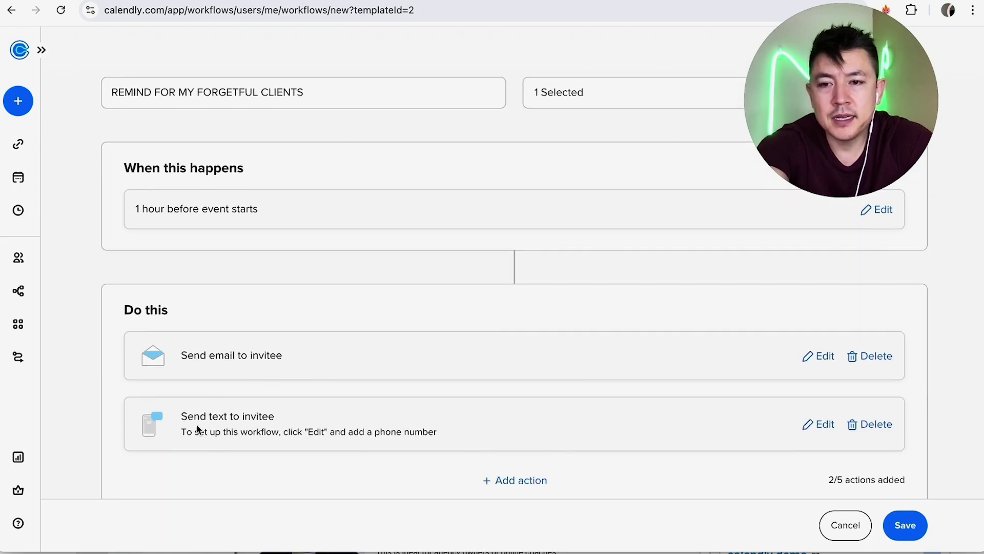
pyautogui.scroll(-3, 579, 453)
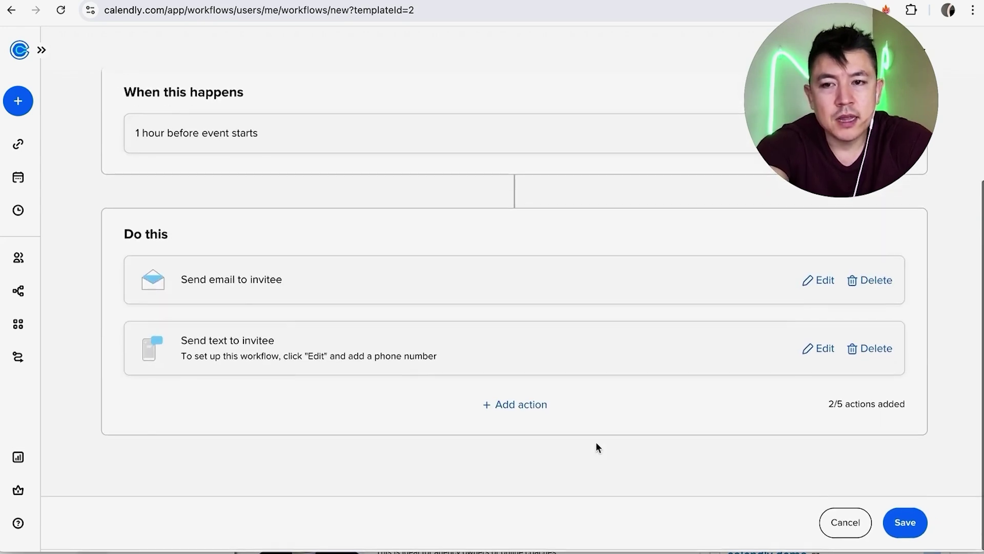
# Save the REMIND FOR MY FORGETFUL CLIENTS workflow
pyautogui.click(907, 524)
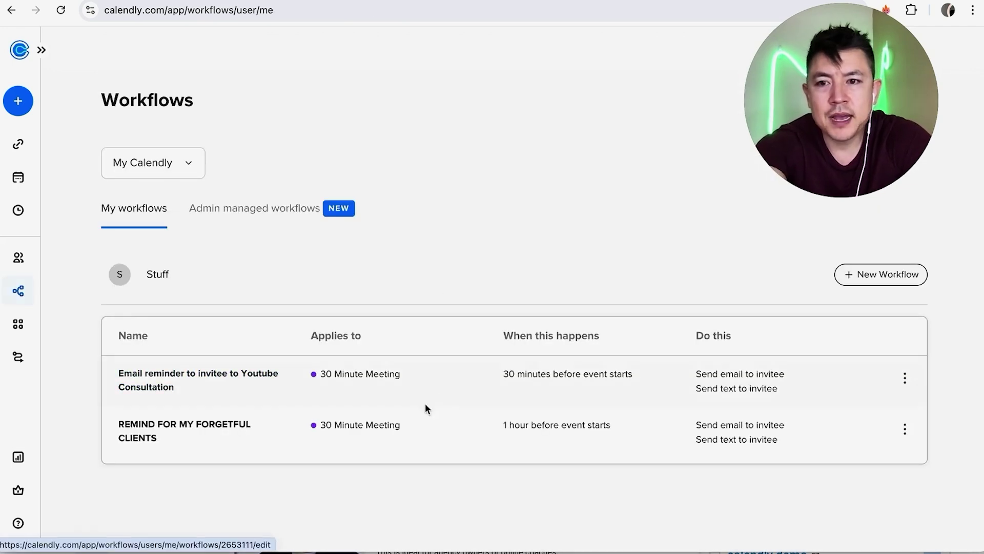